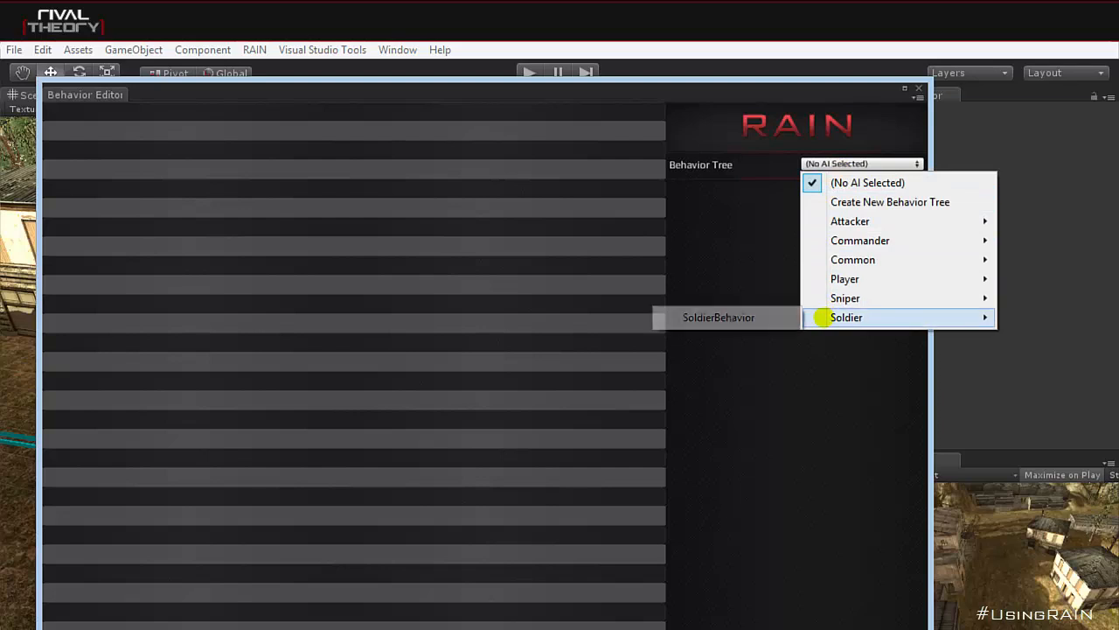
Open the Soldier/SoldierBehavior tree and examine its root selector, the dead == false constraint and the Death binding
{"action": "left_click", "coordinate": [742, 318]}
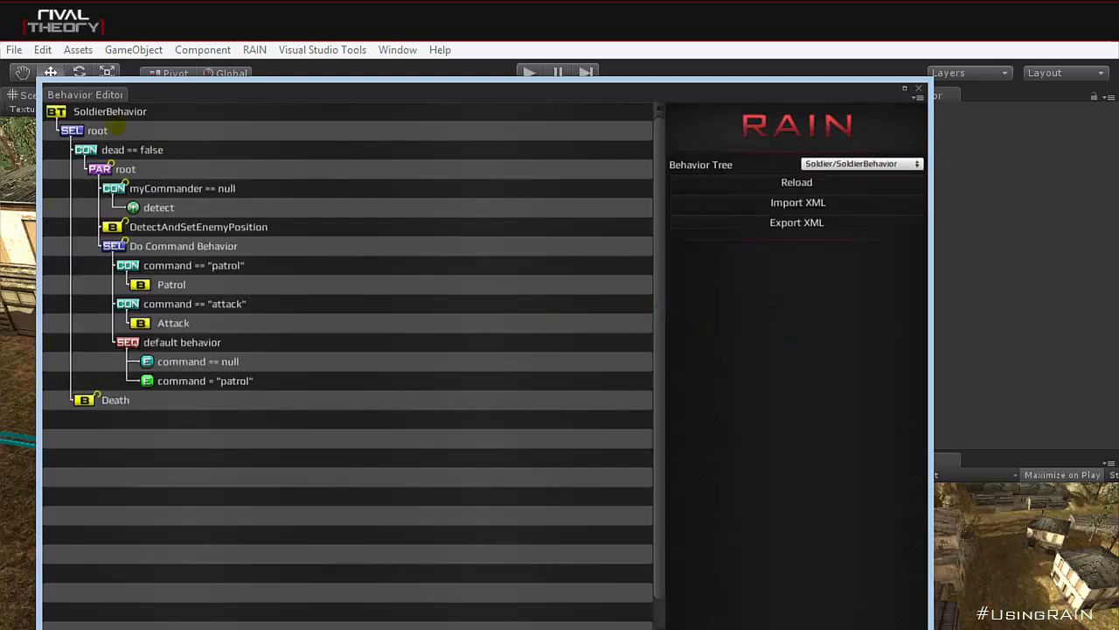
{"action": "left_click", "coordinate": [127, 130]}
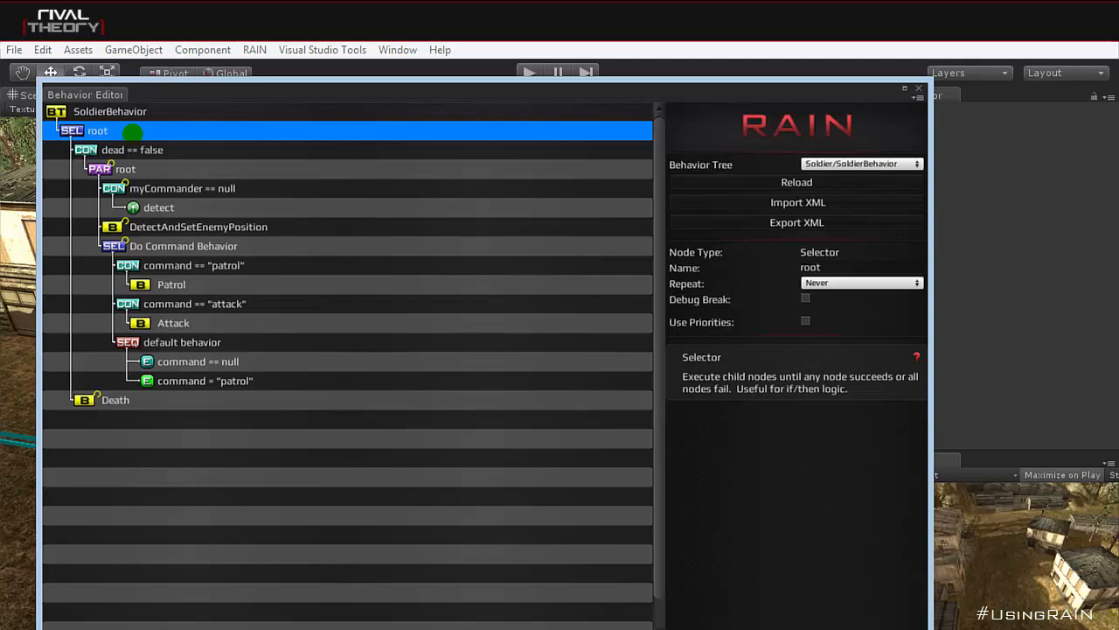
{"action": "double_click", "coordinate": [85, 150]}
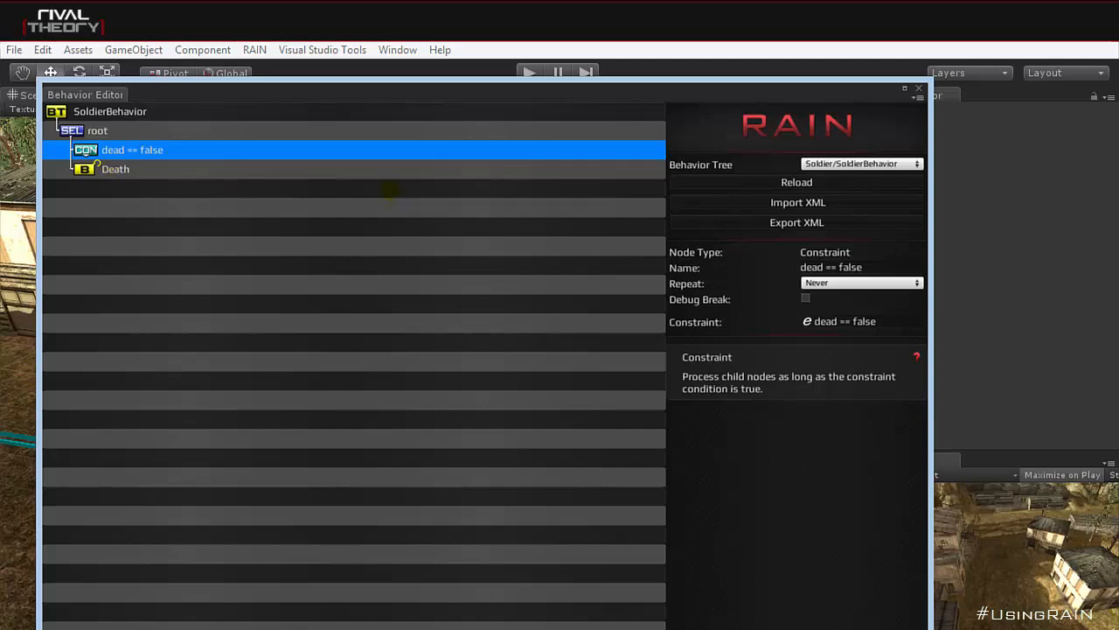
{"action": "left_click", "coordinate": [205, 168]}
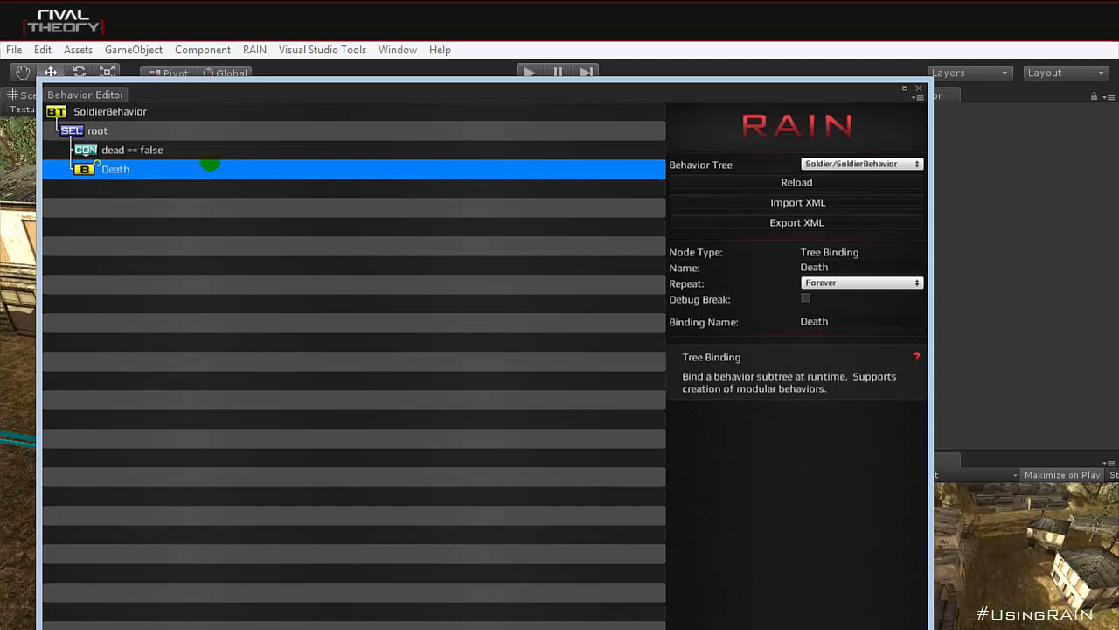
{"action": "left_click", "coordinate": [210, 150]}
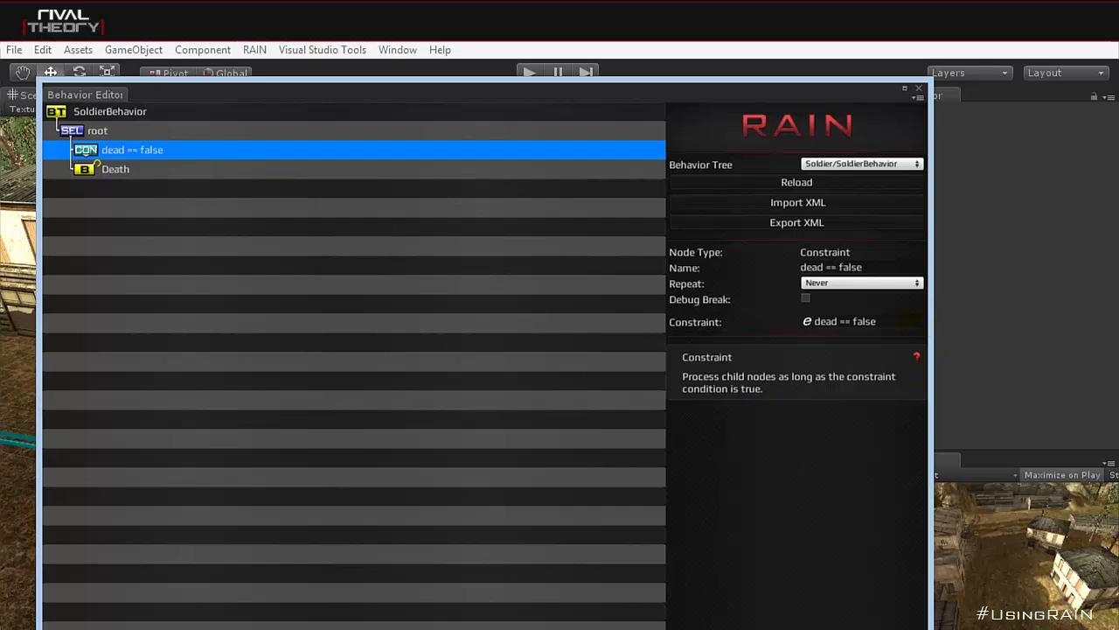
{"action": "left_click", "coordinate": [910, 321]}
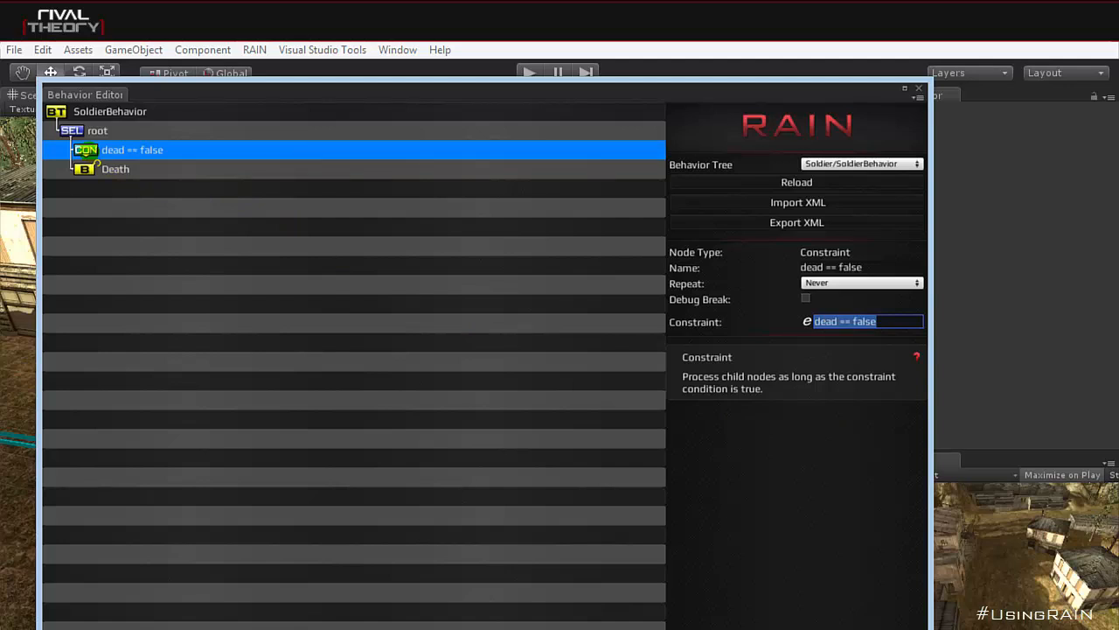
Expand the dead == false branch and examine its parallel root, the myCommander == null constraint, the detect node and the DetectAndSetEnemyPosition binding
{"action": "double_click", "coordinate": [86, 149]}
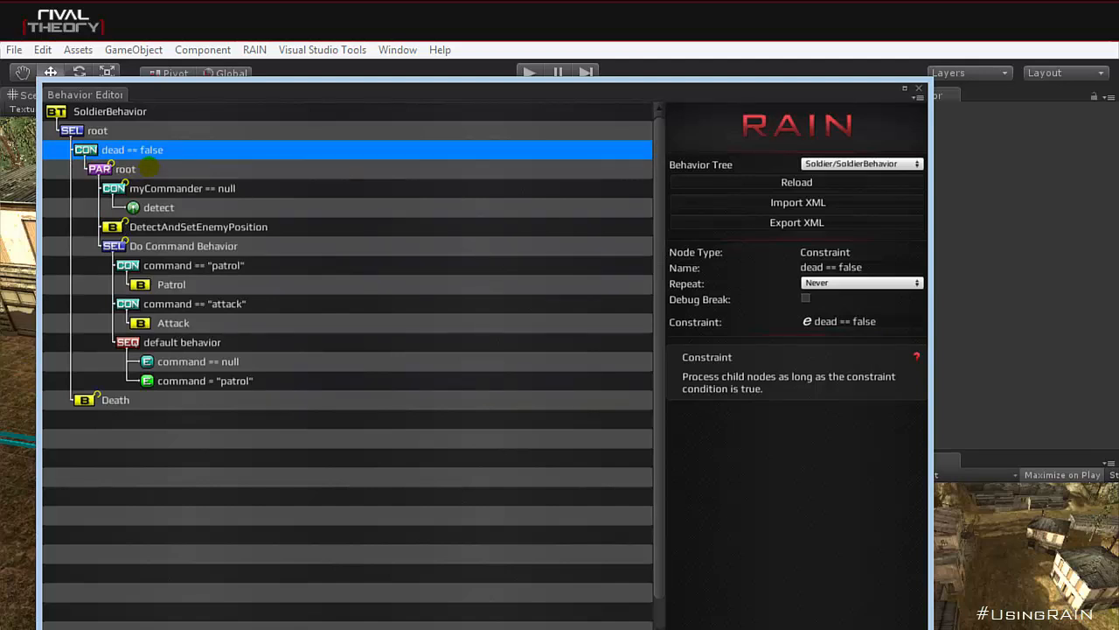
{"action": "left_click", "coordinate": [149, 168]}
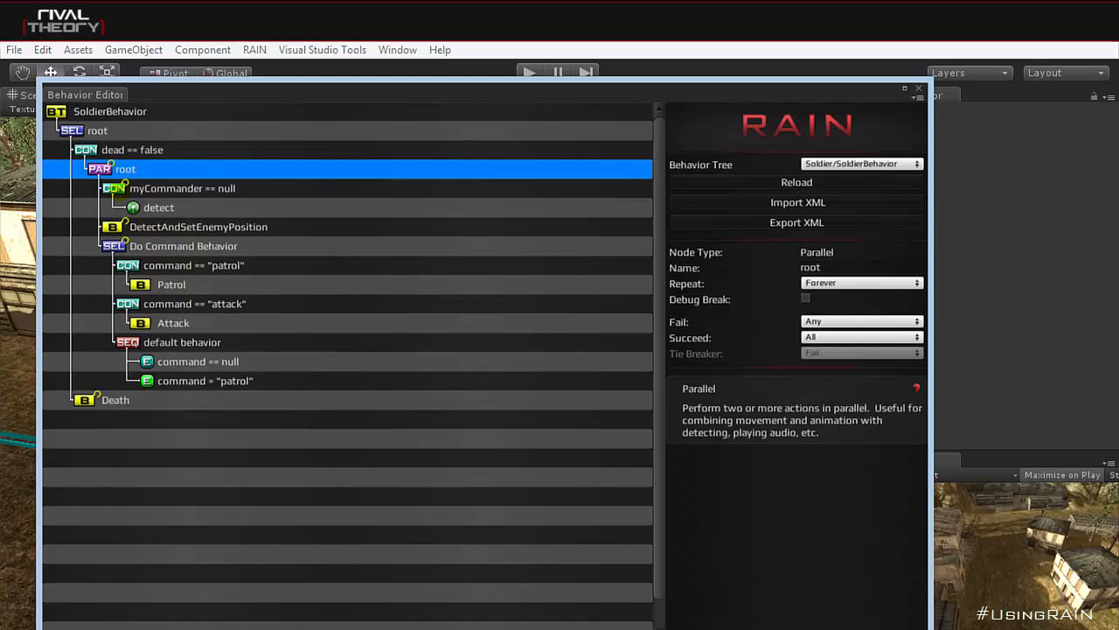
{"action": "double_click", "coordinate": [182, 188]}
{"action": "double_click", "coordinate": [184, 226]}
{"action": "left_click", "coordinate": [197, 188]}
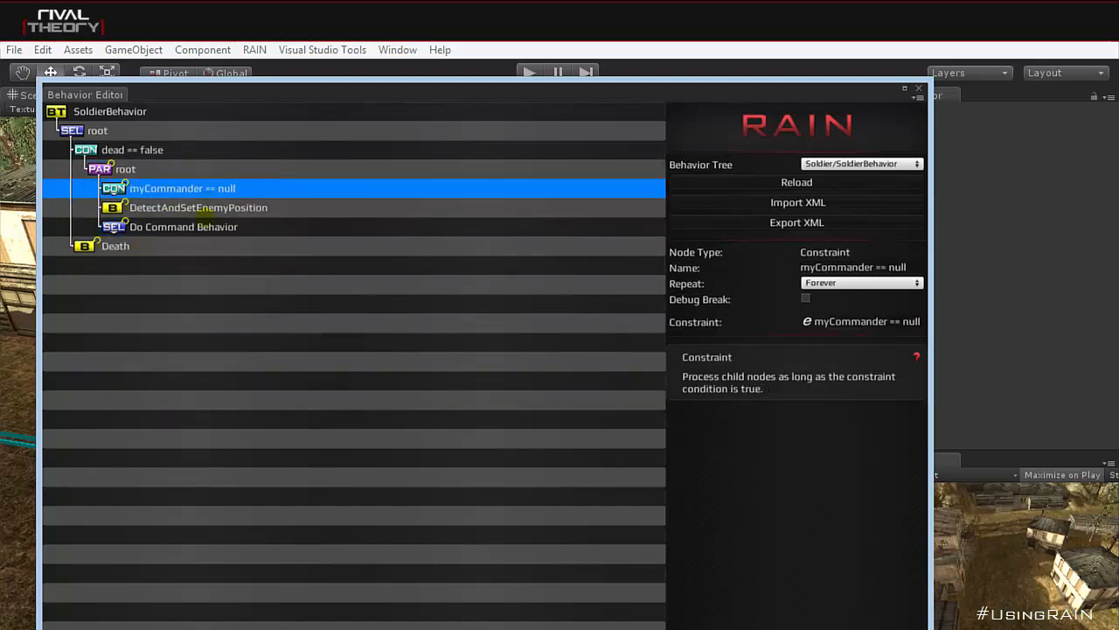
{"action": "double_click", "coordinate": [116, 189]}
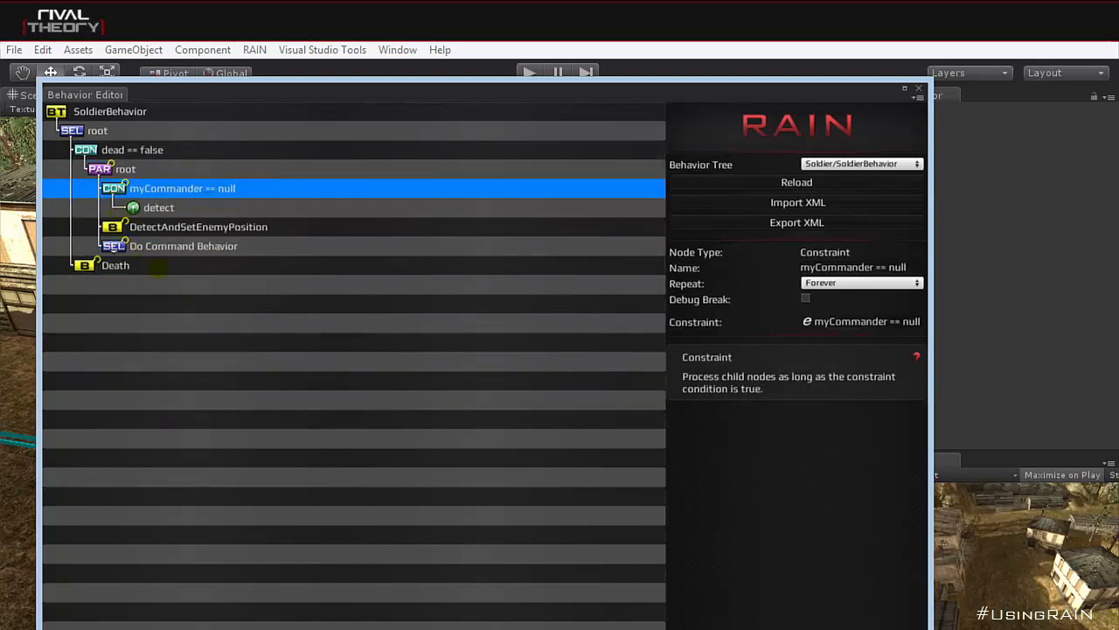
{"action": "left_click", "coordinate": [188, 207]}
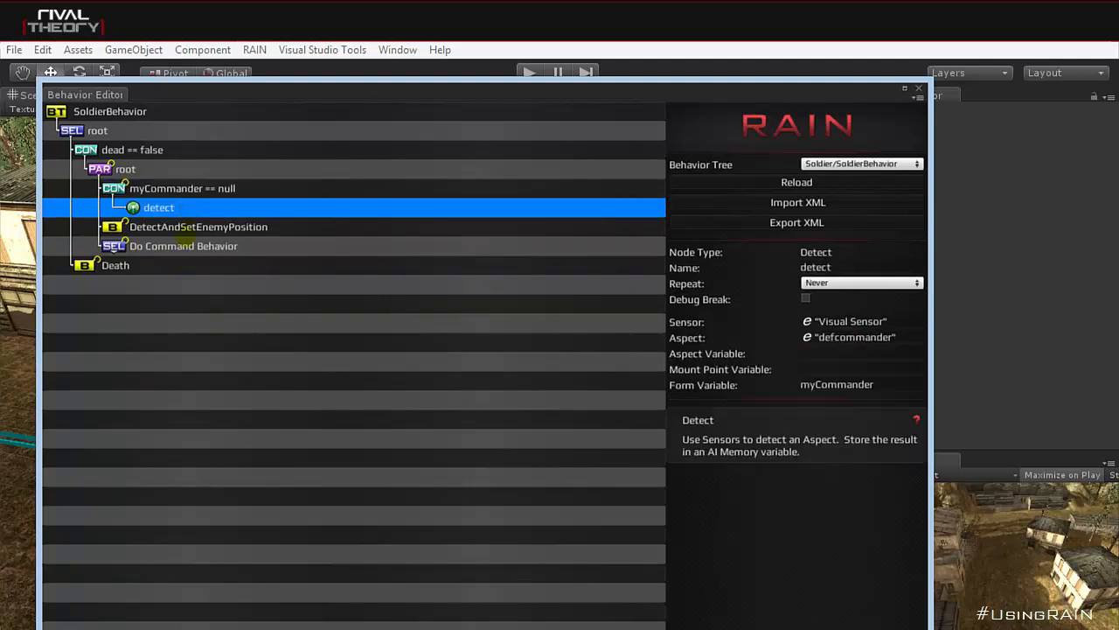
{"action": "left_click", "coordinate": [191, 227]}
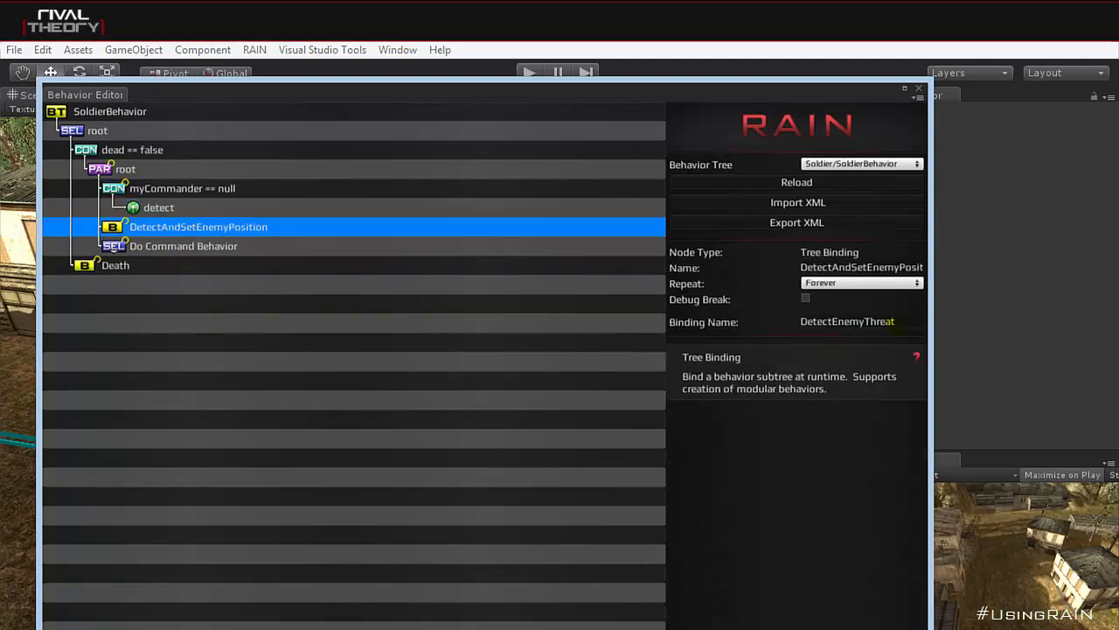
{"action": "left_click", "coordinate": [895, 322]}
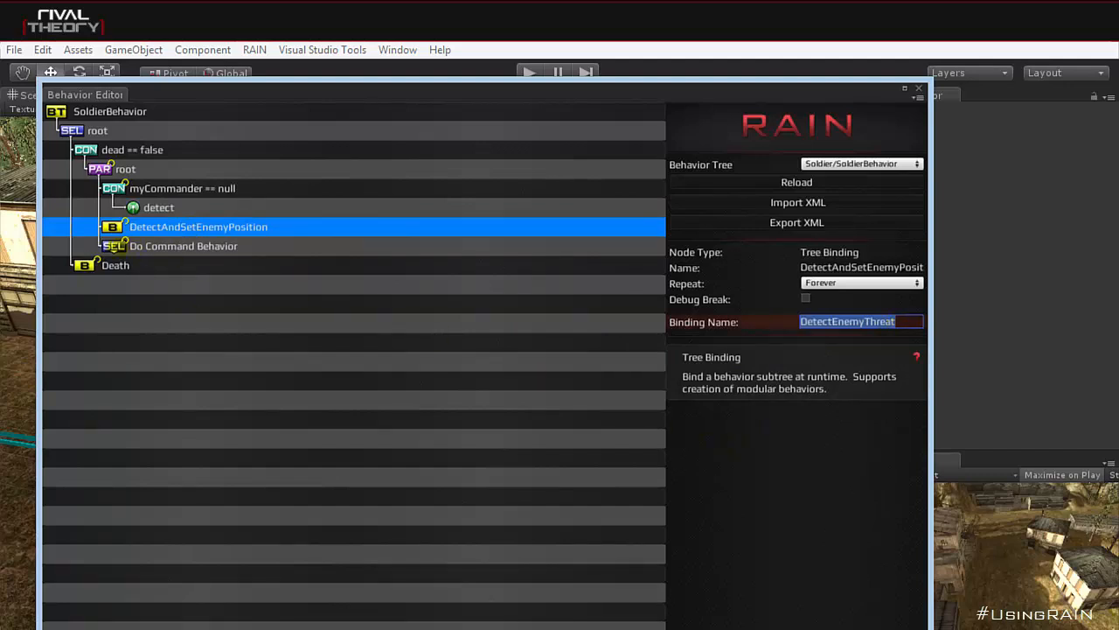
Expand the Do Command Behavior selector and examine its patrol constraint, attack constraint and default behavior sequence
{"action": "left_click", "coordinate": [114, 246]}
{"action": "scroll", "coordinate": [273, 260], "scroll_direction": "down", "scroll_amount": 1}
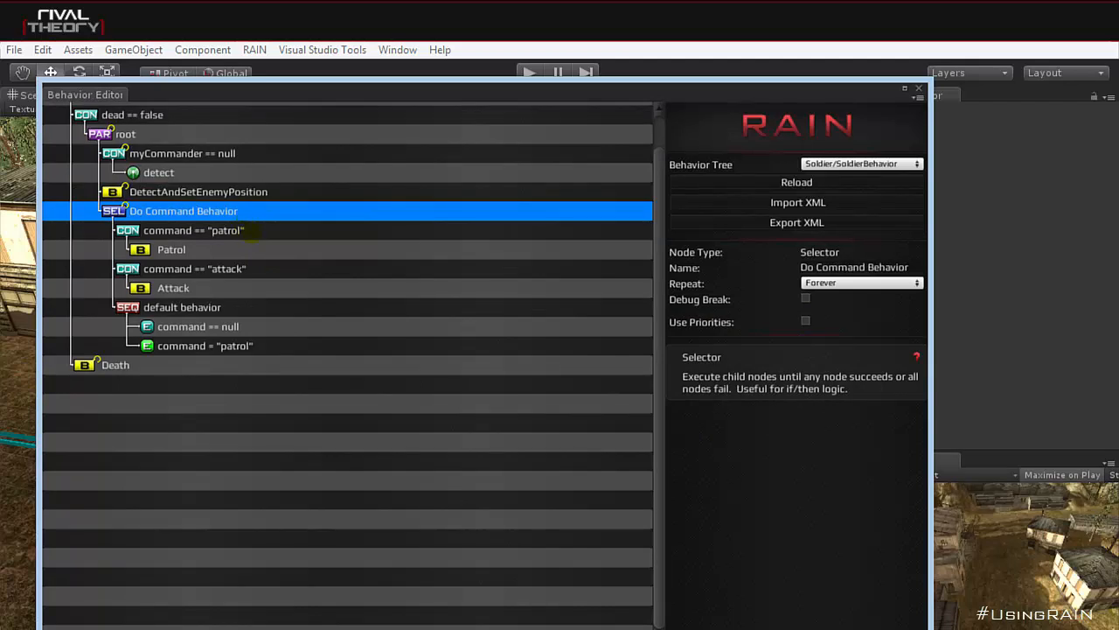
{"action": "left_click", "coordinate": [260, 230]}
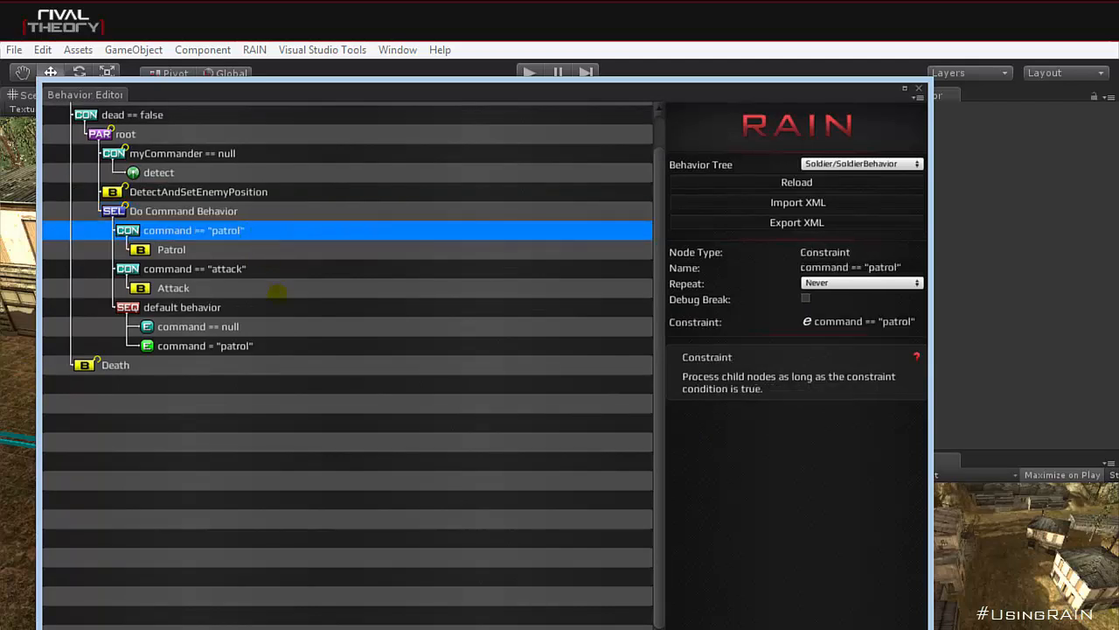
{"action": "left_click", "coordinate": [267, 270]}
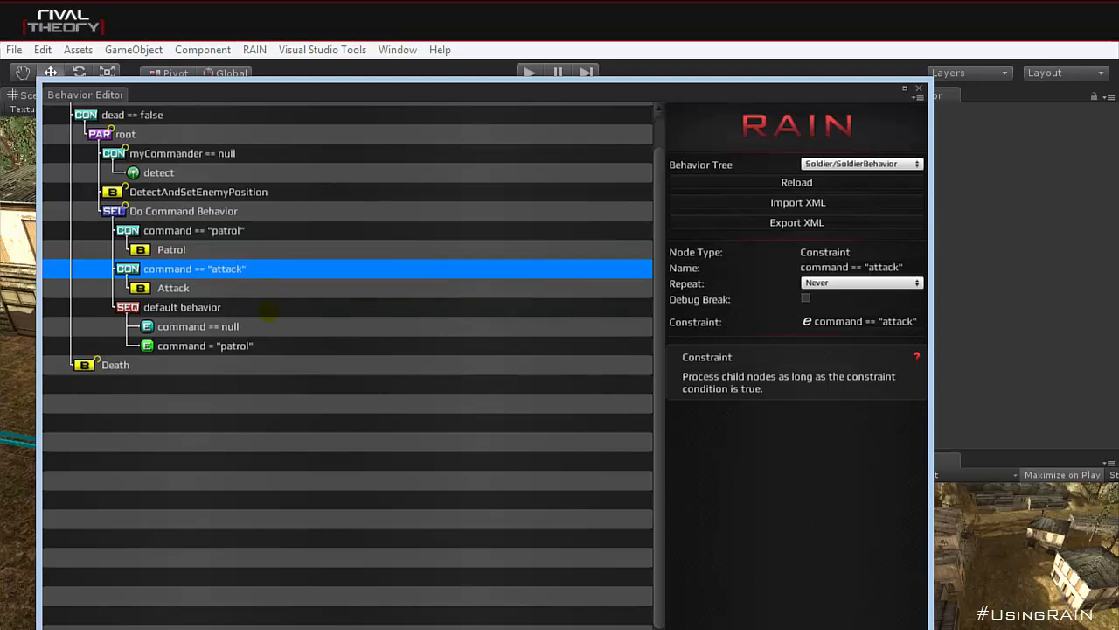
{"action": "left_click", "coordinate": [266, 306]}
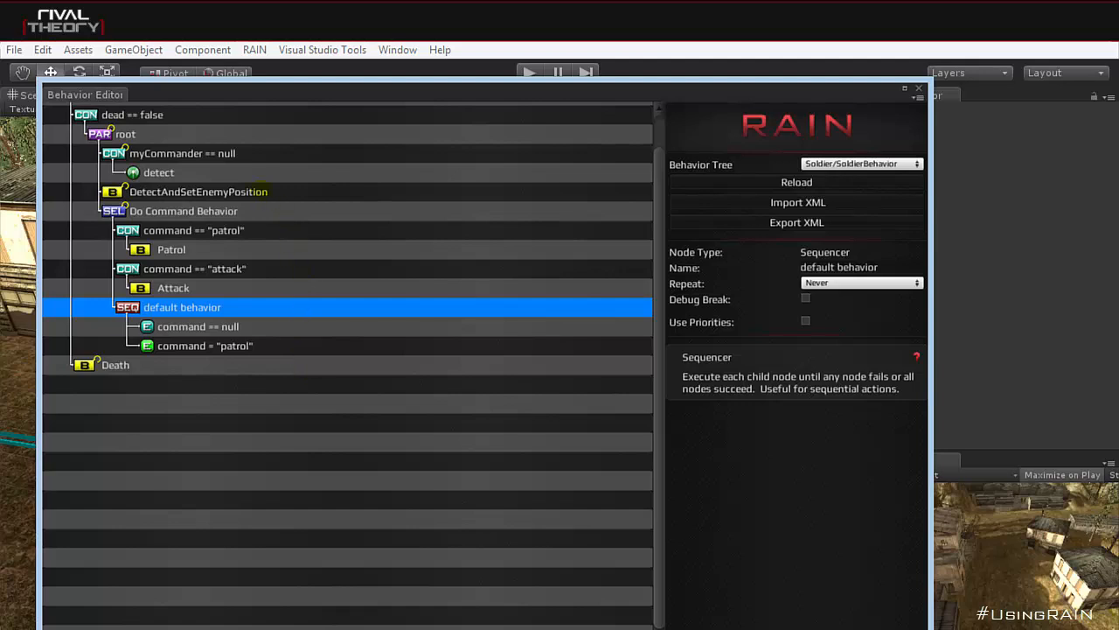
Check DetectAndSetEnemyPosition's binding name and locate the behavior tree asset assigned to it in the first DefSoldier's AI
{"action": "left_click", "coordinate": [262, 192]}
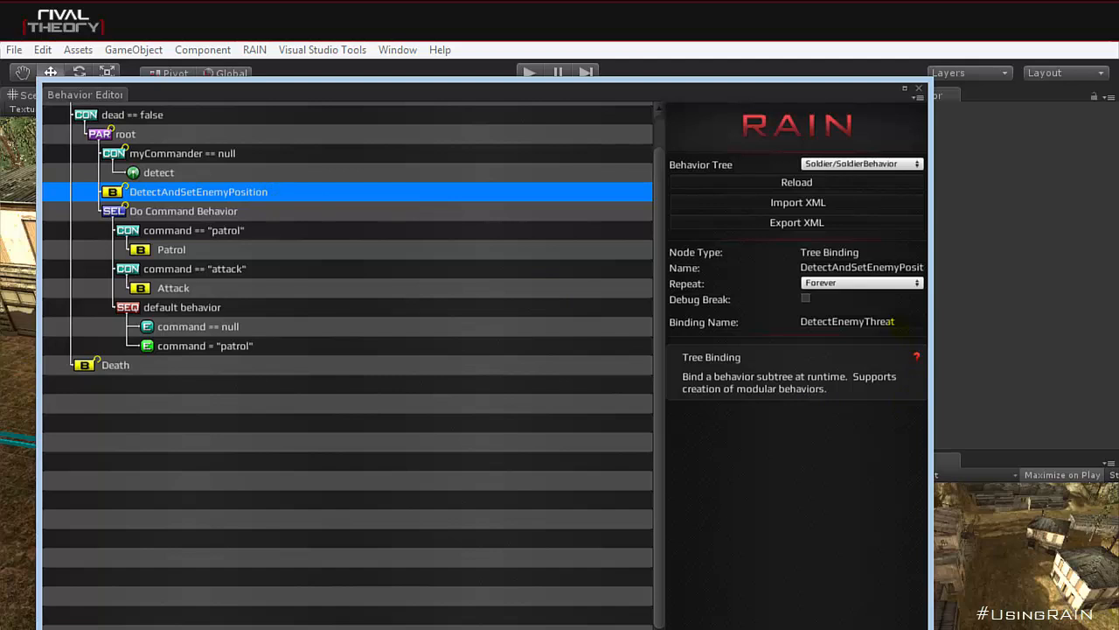
{"action": "left_click", "coordinate": [901, 321]}
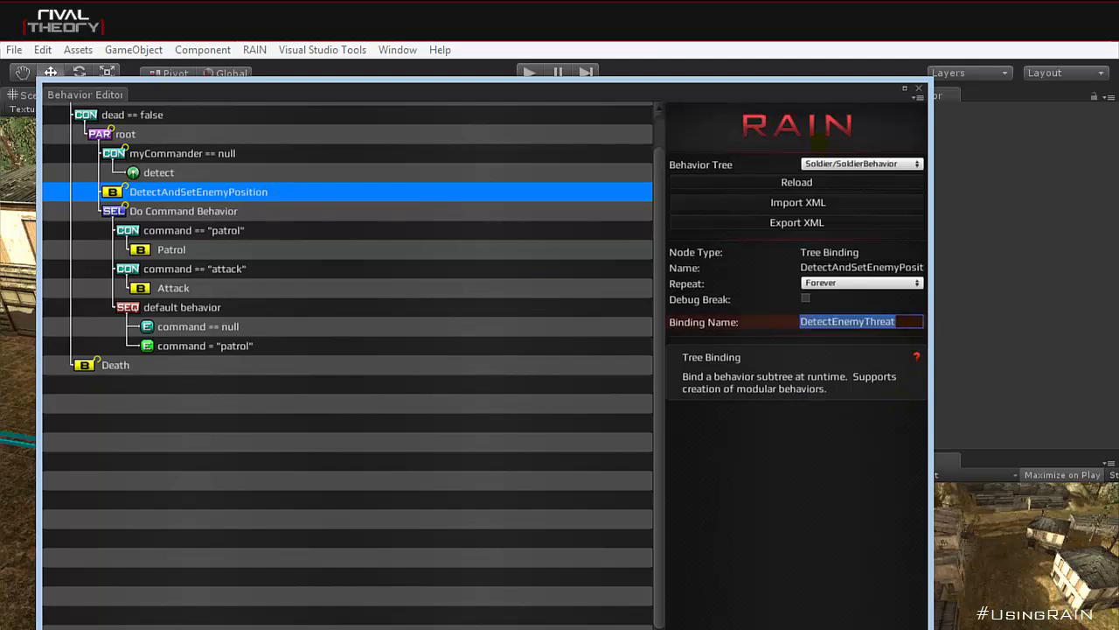
{"action": "left_click_drag", "start_coordinate": [834, 84], "coordinate": [485, 86]}
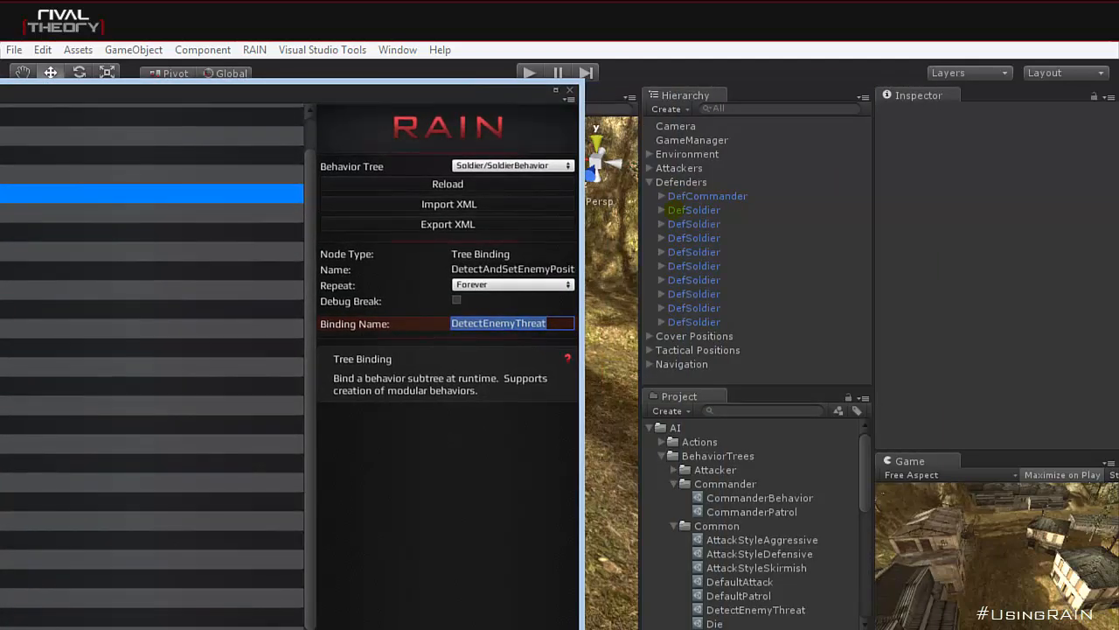
{"action": "left_click", "coordinate": [662, 210]}
{"action": "left_click", "coordinate": [699, 266]}
{"action": "scroll", "coordinate": [1048, 376], "scroll_direction": "down", "scroll_amount": 3}
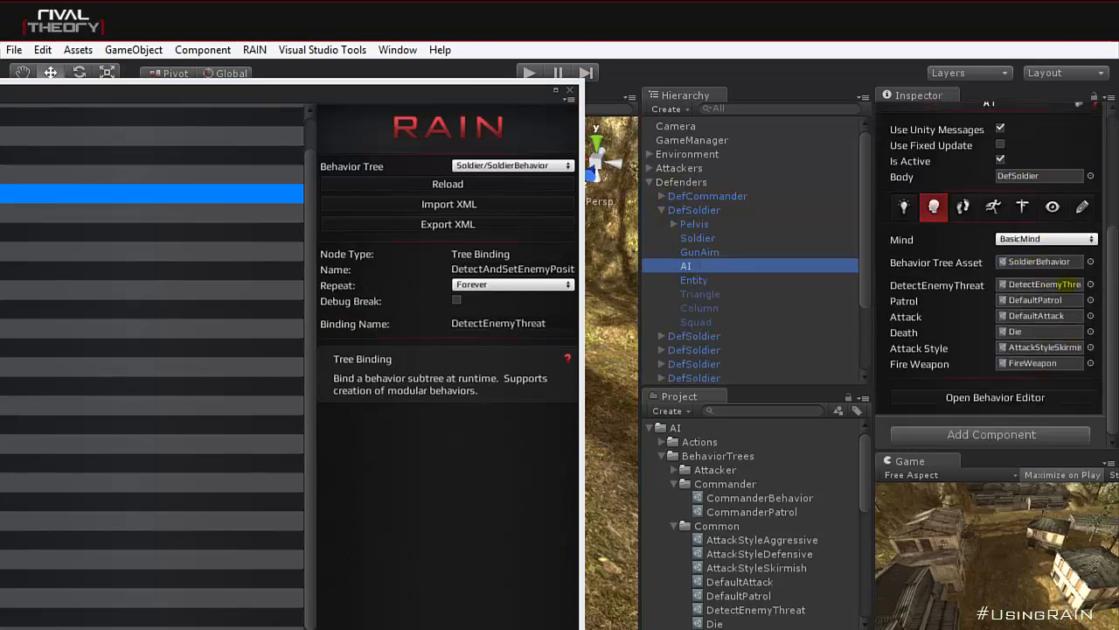
{"action": "left_click", "coordinate": [1045, 284]}
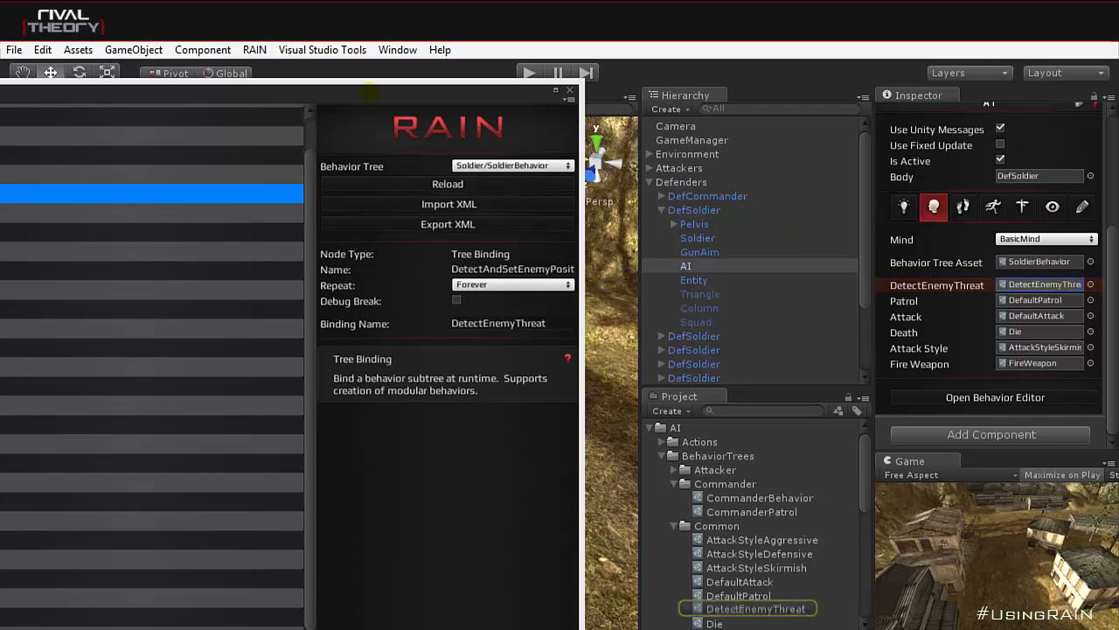
Open the Common/DetectEnemyThreat behavior tree in the Behavior Editor and reposition the editor so the whole tree is in view
{"action": "left_click_drag", "start_coordinate": [433, 87], "coordinate": [811, 103]}
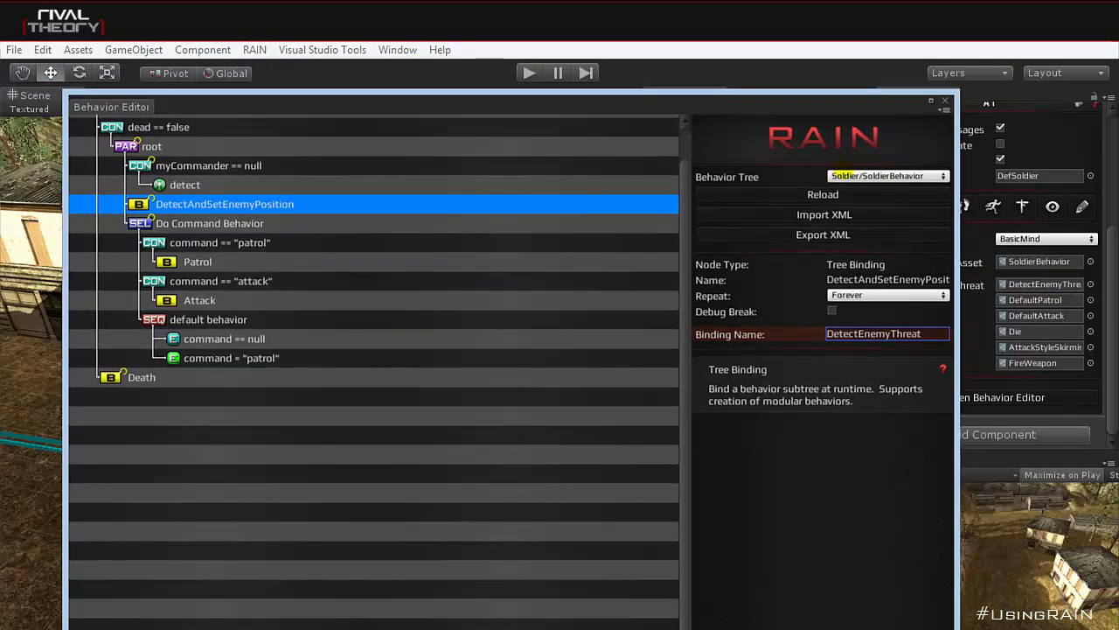
{"action": "left_click", "coordinate": [844, 175]}
{"action": "mouse_move", "coordinate": [848, 272]}
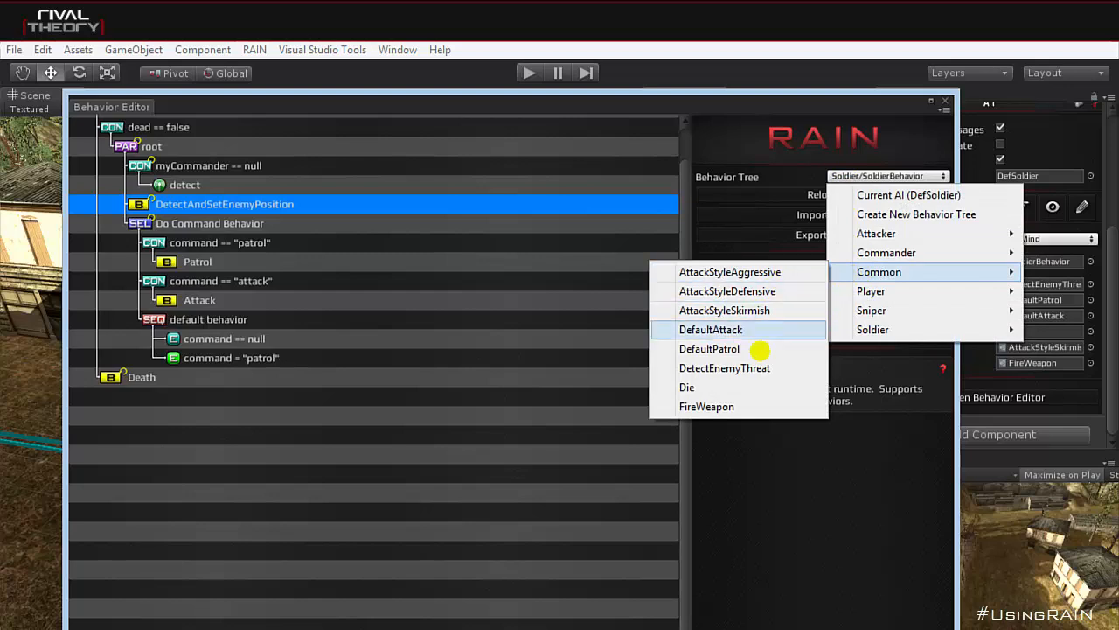
{"action": "left_click", "coordinate": [755, 367]}
{"action": "left_click_drag", "start_coordinate": [570, 104], "coordinate": [579, 63]}
{"action": "left_click", "coordinate": [232, 81]}
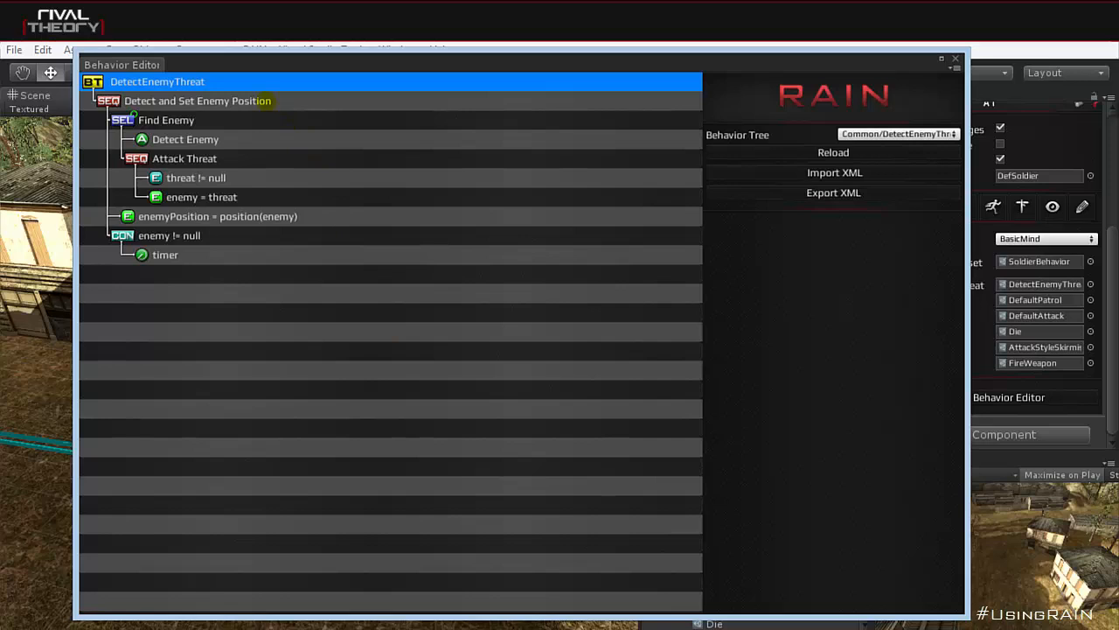
Examine the Detect and Set Enemy Position sequence and the nodes under Find Enemy, and collapse the Find Enemy branch
{"action": "left_click", "coordinate": [266, 101]}
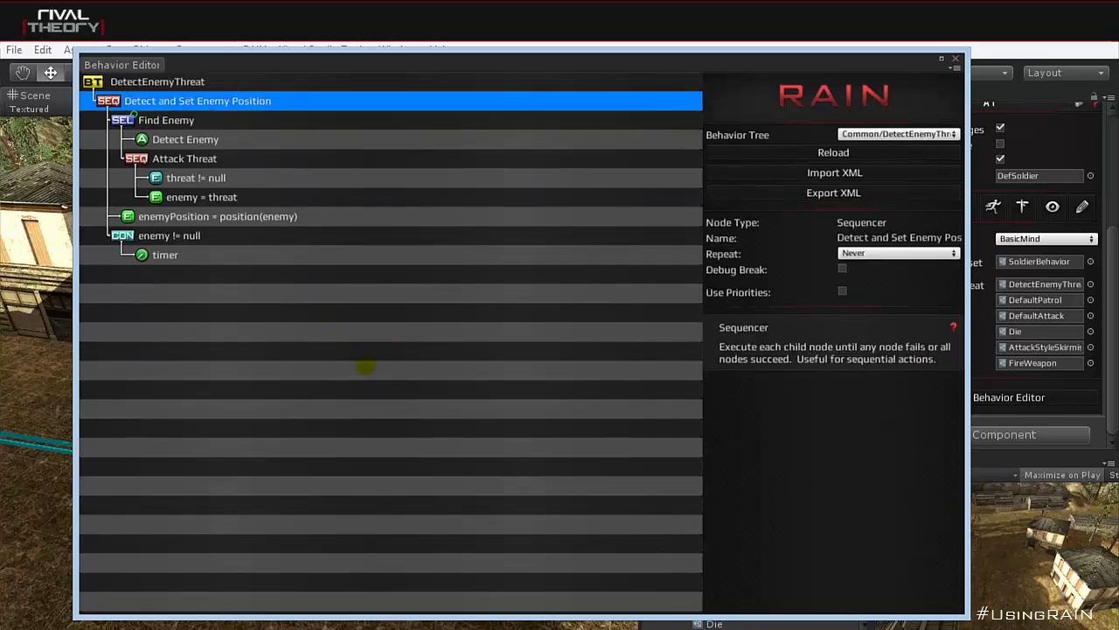
{"action": "left_click", "coordinate": [175, 120]}
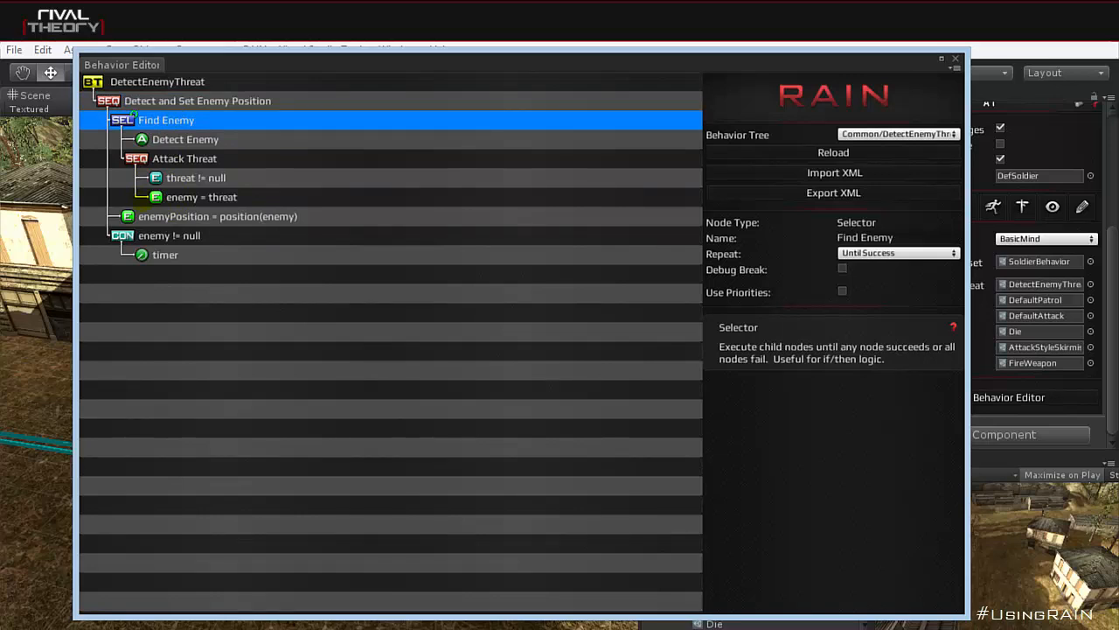
{"action": "left_click", "coordinate": [188, 138]}
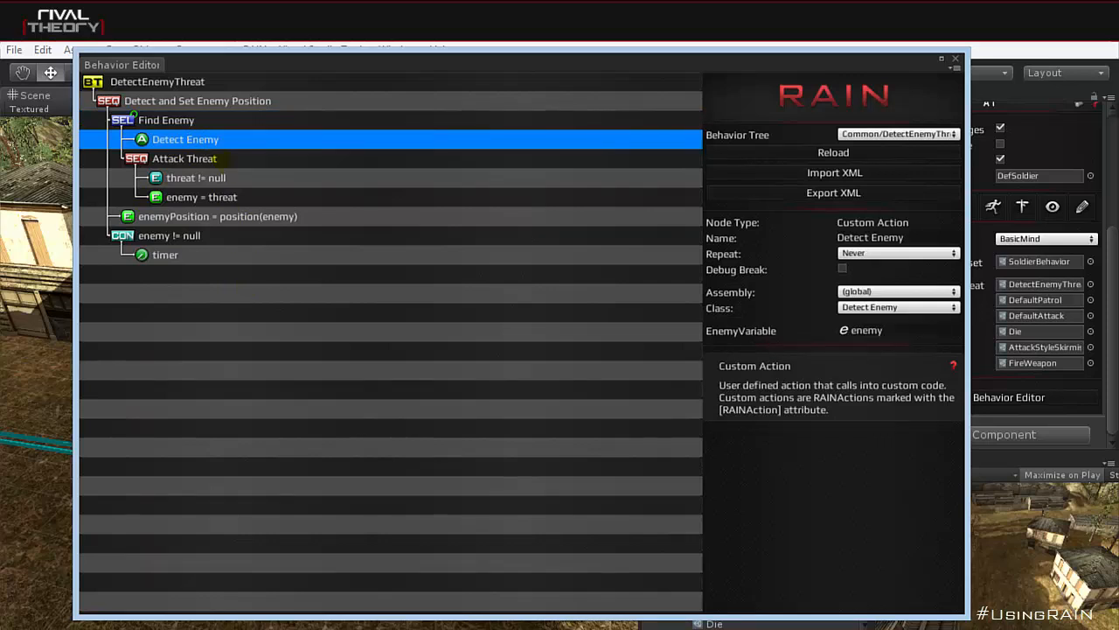
{"action": "left_click", "coordinate": [212, 159]}
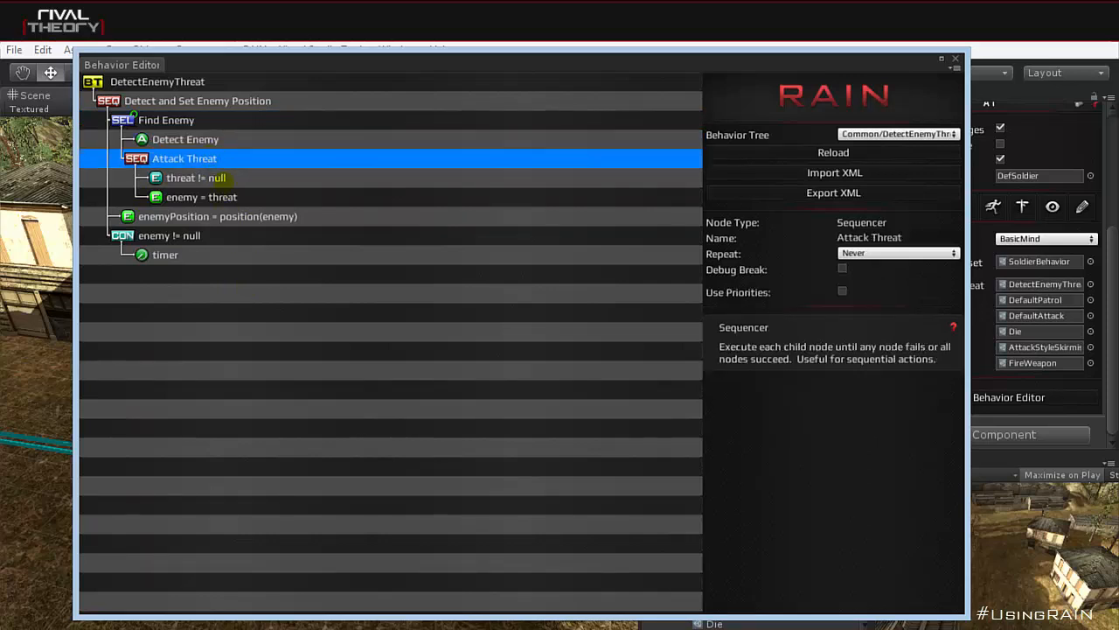
{"action": "left_click", "coordinate": [217, 178]}
{"action": "left_click", "coordinate": [227, 197]}
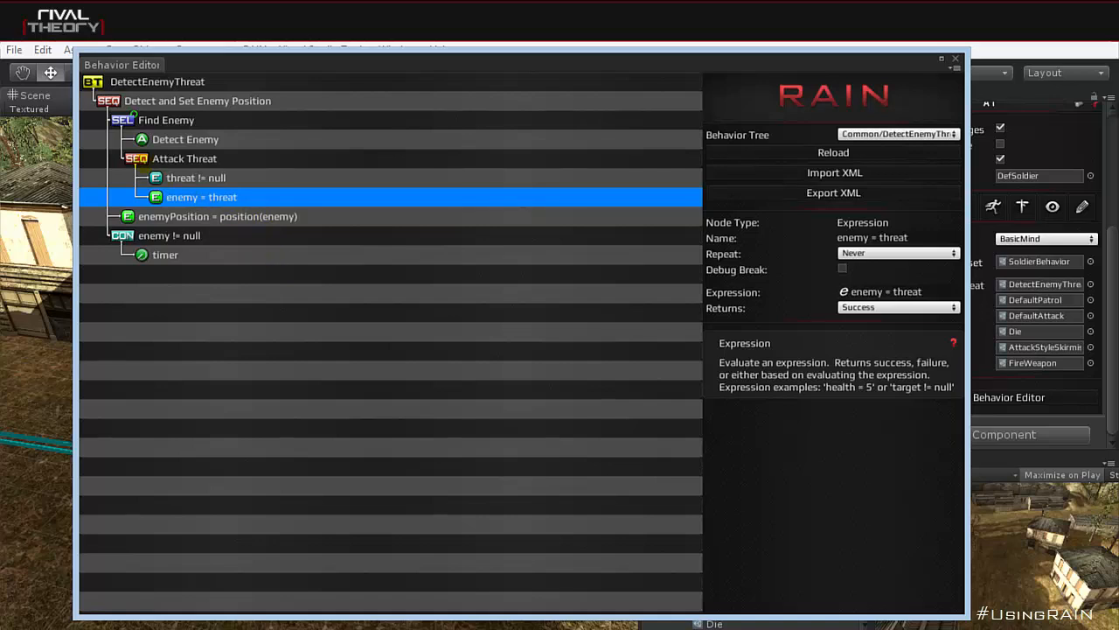
{"action": "double_click", "coordinate": [158, 158]}
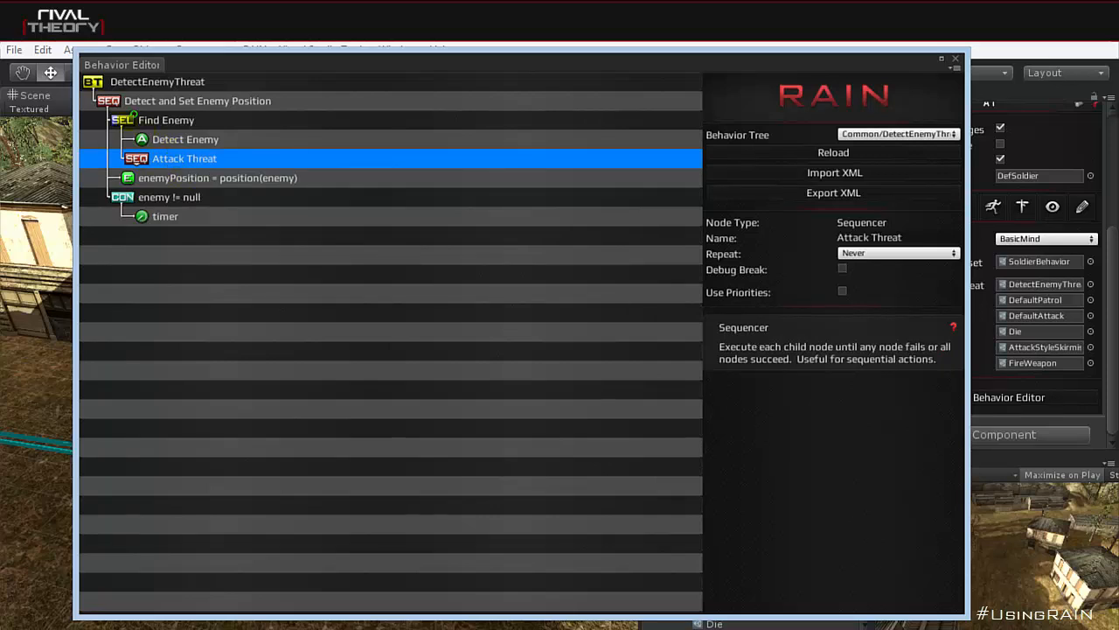
{"action": "double_click", "coordinate": [131, 119]}
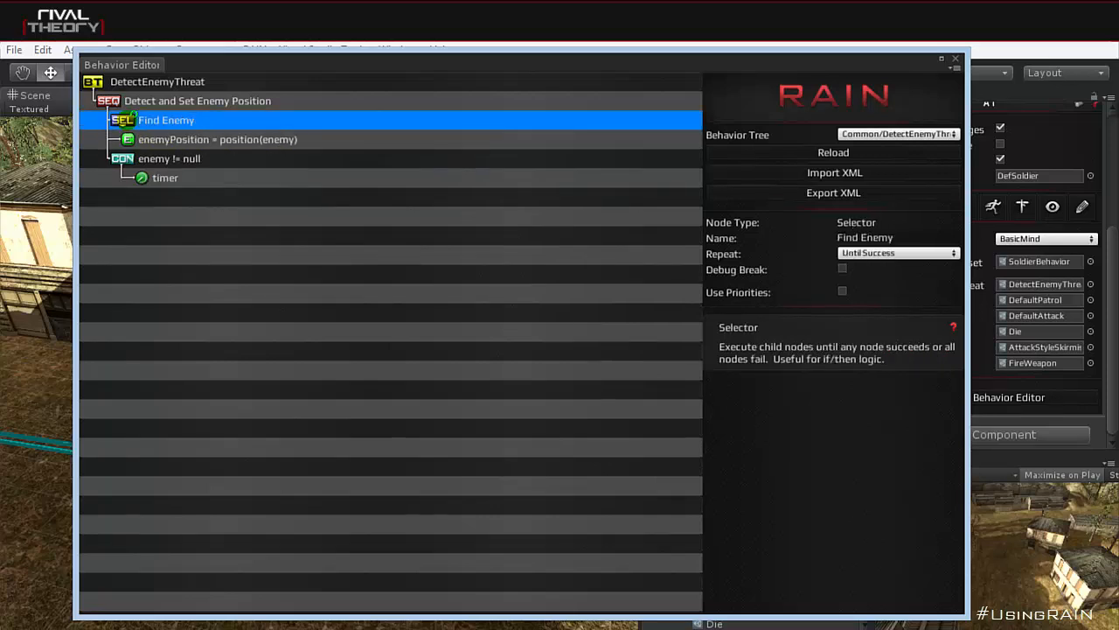
Select the enemyPosition expression node and read its Expression through to the end
{"action": "left_click", "coordinate": [248, 140]}
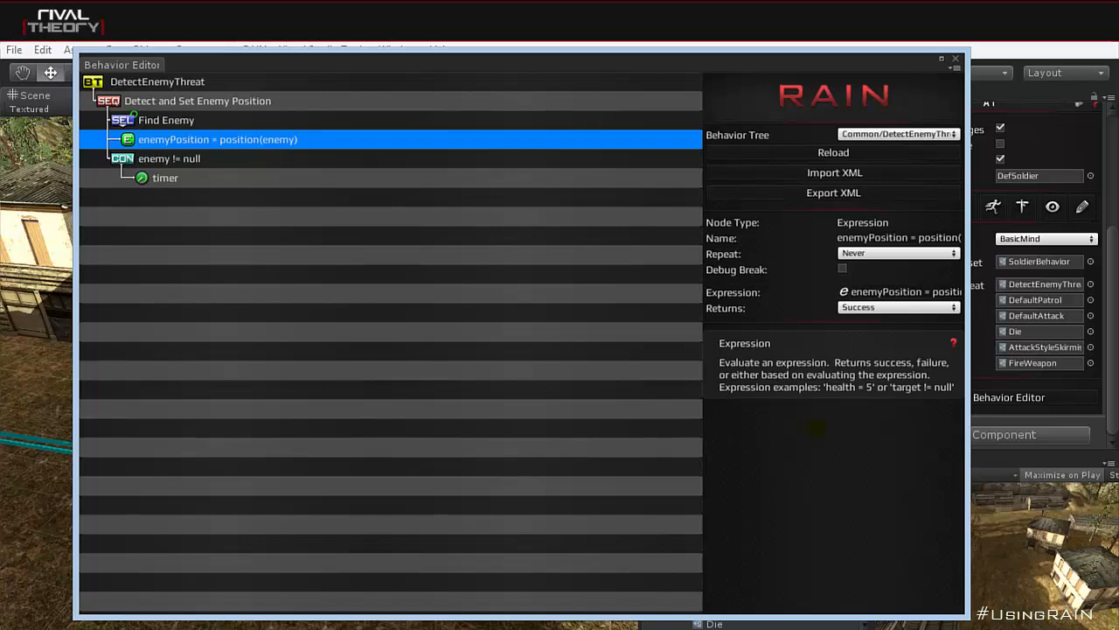
{"action": "left_click", "coordinate": [949, 292]}
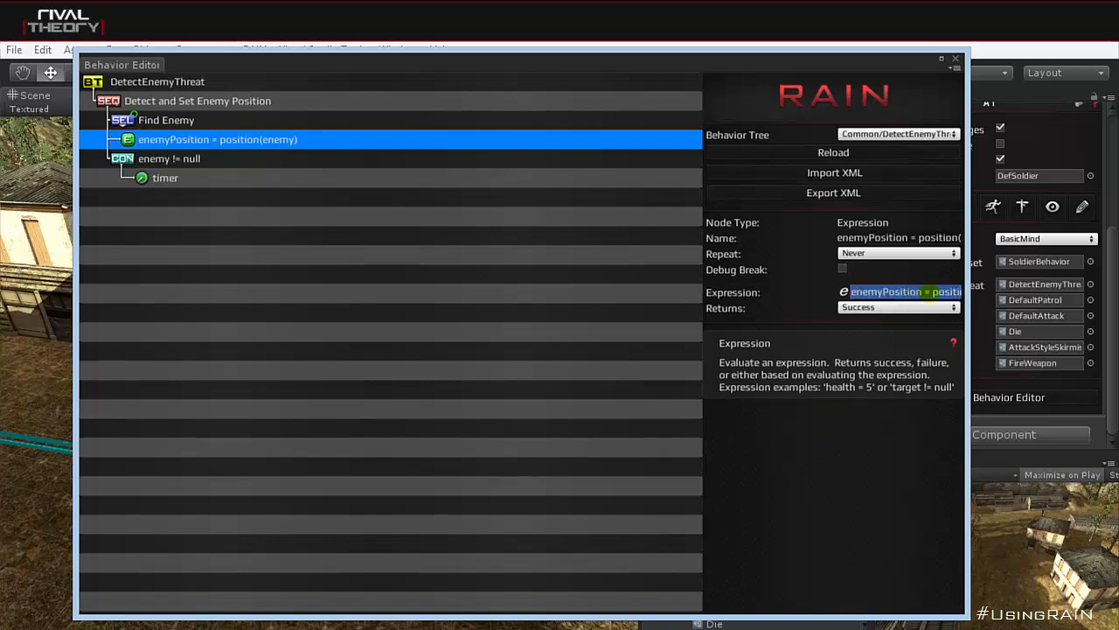
{"action": "left_click", "coordinate": [949, 295]}
{"action": "key", "text": "Right"}
{"action": "key", "text": "Right"}
{"action": "key", "text": "Right"}
{"action": "key", "text": "Right"}
{"action": "key", "text": "Right"}
{"action": "key", "text": "Right"}
{"action": "key", "text": "Right"}
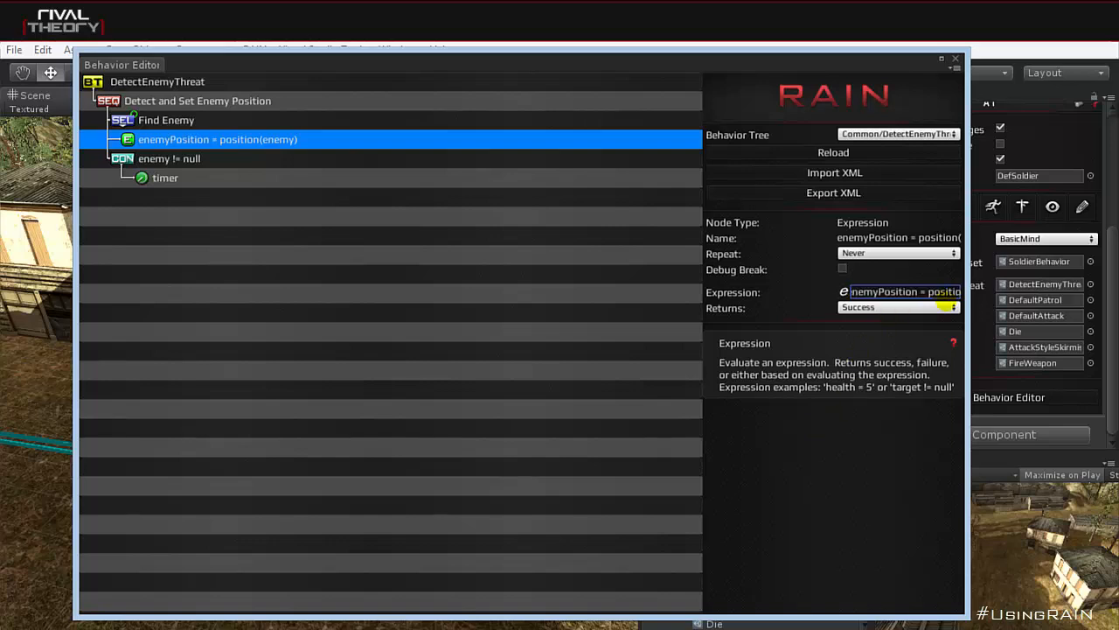
{"action": "key", "text": "Right"}
{"action": "key", "text": "Right"}
{"action": "key", "text": "Right"}
{"action": "key", "text": "Right"}
{"action": "key", "text": "Right"}
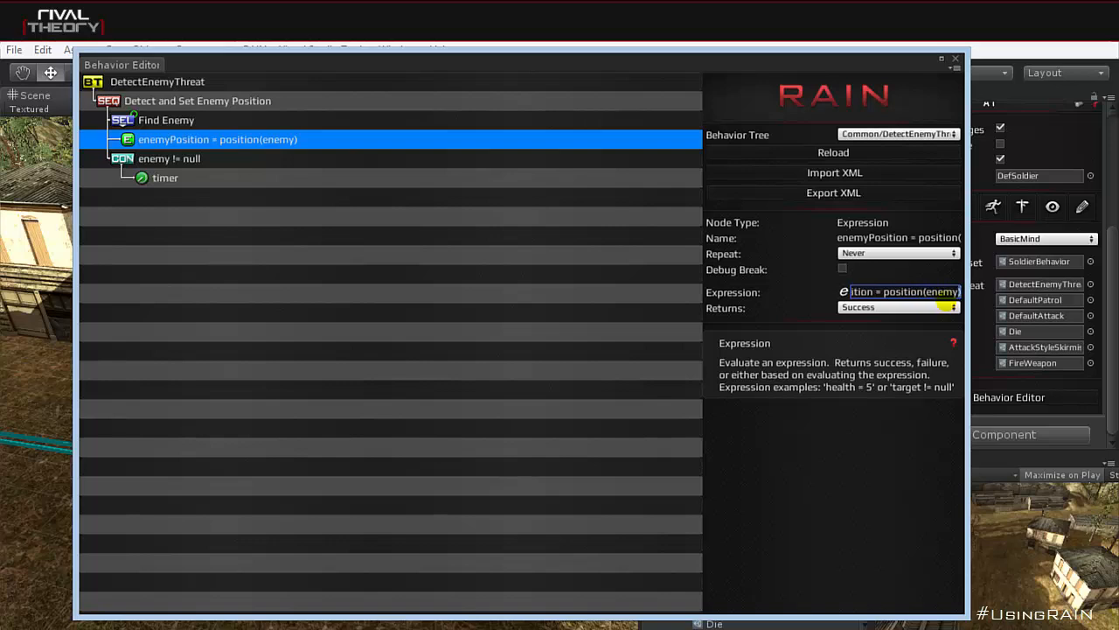
Highlight the position(enemy) part of the node's Expression, and return the cursor to the start of the expression
{"action": "key", "text": "shift+Left"}
{"action": "key", "text": "shift+Left"}
{"action": "key", "text": "shift+Left"}
{"action": "key", "text": "shift+Left"}
{"action": "key", "text": "shift+Left"}
{"action": "key", "text": "shift+Left"}
{"action": "key", "text": "shift+Left"}
{"action": "key", "text": "shift+Left"}
{"action": "key", "text": "shift+Left"}
{"action": "key", "text": "shift+Left"}
{"action": "key", "text": "shift+Left"}
{"action": "key", "text": "shift+Left"}
{"action": "key", "text": "shift+Left"}
{"action": "key", "text": "shift+Left"}
{"action": "key", "text": "shift+Left"}
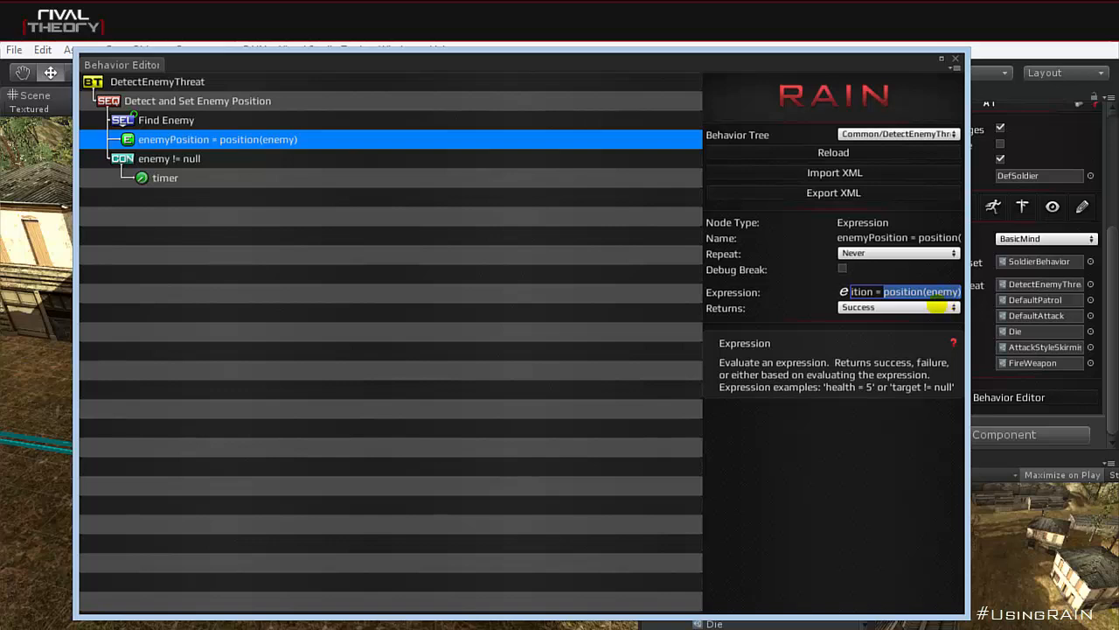
{"action": "key", "text": "Left"}
{"action": "key", "text": "Left"}
{"action": "key", "text": "Left"}
{"action": "key", "text": "Left"}
{"action": "key", "text": "Left"}
{"action": "key", "text": "Left"}
{"action": "key", "text": "Left"}
{"action": "key", "text": "Left"}
{"action": "key", "text": "Left"}
{"action": "key", "text": "Left"}
{"action": "key", "text": "Left"}
{"action": "key", "text": "Left"}
{"action": "key", "text": "Left"}
{"action": "key", "text": "Left"}
{"action": "key", "text": "Left"}
{"action": "key", "text": "Left"}
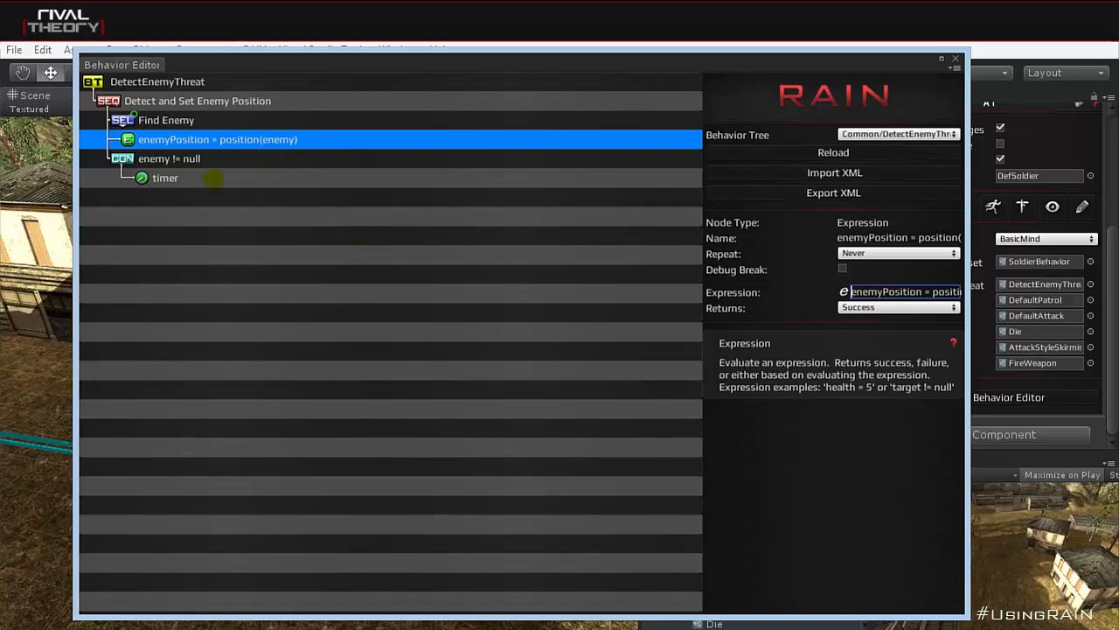
Inspect the timer node's Seconds setting and the enemy != null constraint above it
{"action": "left_click", "coordinate": [214, 178]}
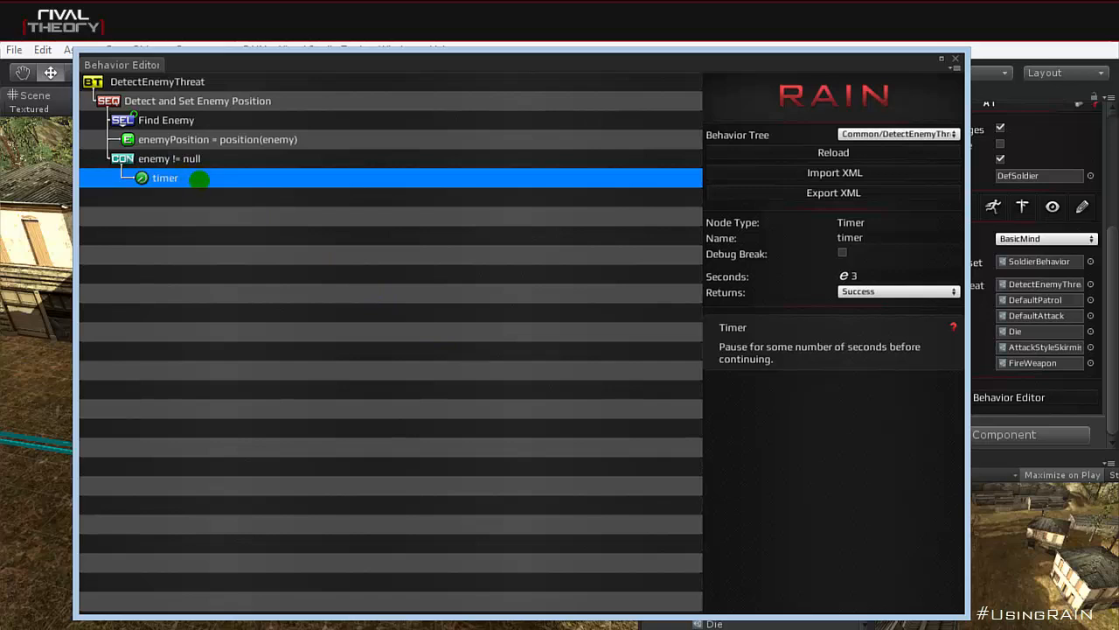
{"action": "left_click", "coordinate": [857, 276]}
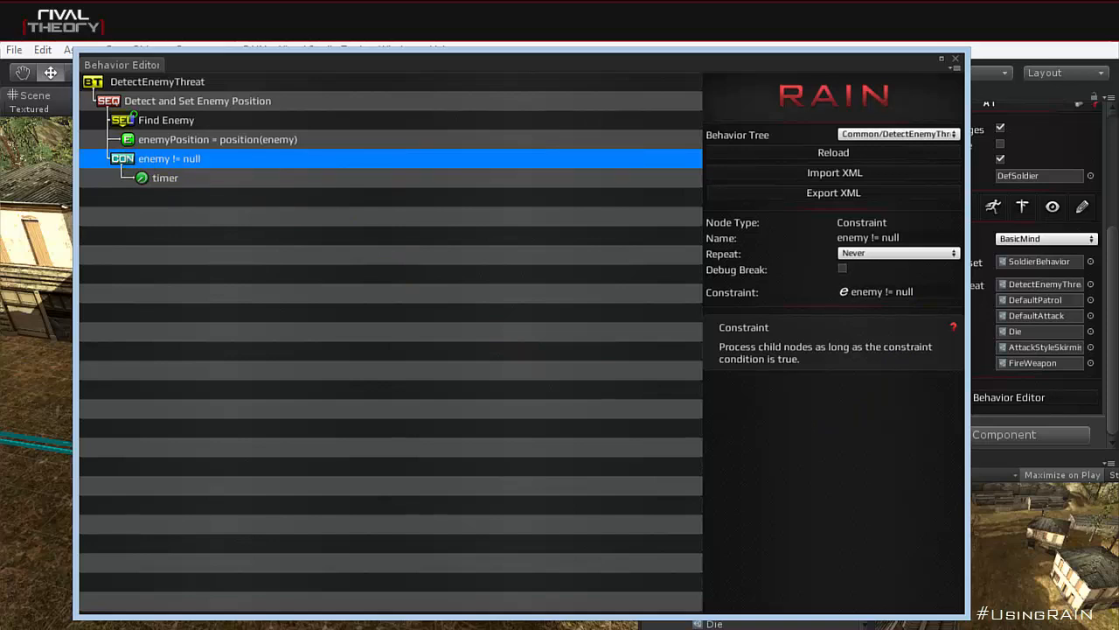
Expand the Find Enemy selector and inspect the Detect Enemy custom action's class and EnemyVariable
{"action": "left_click", "coordinate": [121, 119]}
{"action": "left_click", "coordinate": [212, 140]}
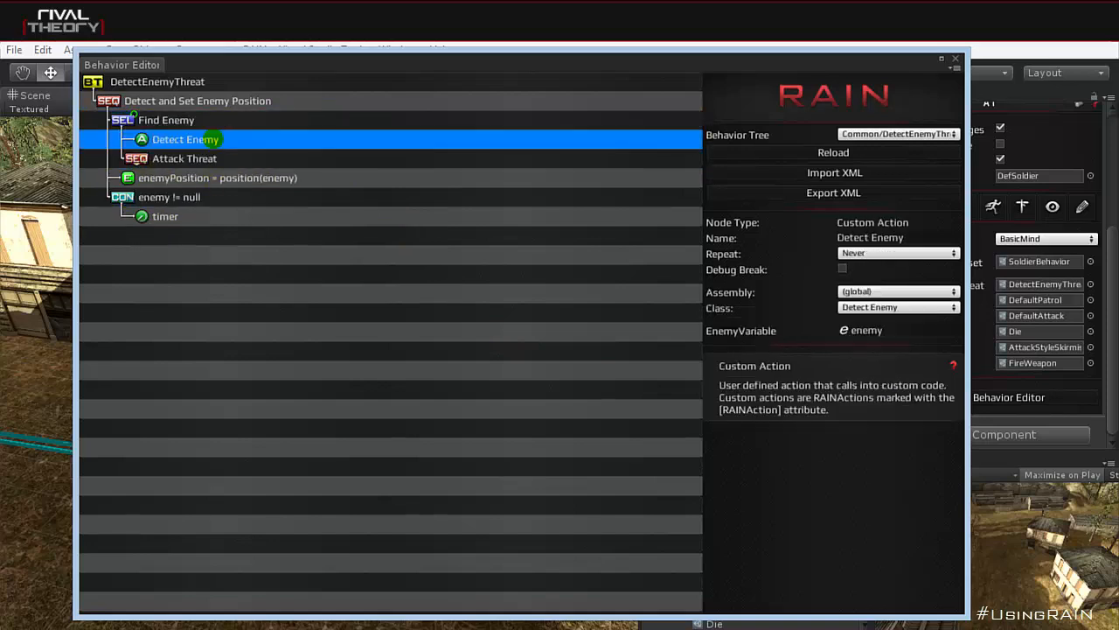